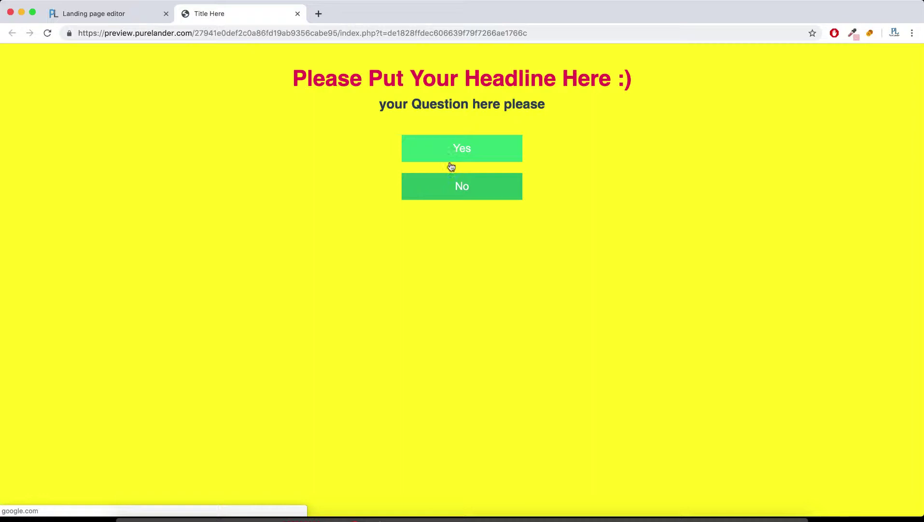
Step: Return to the landing page editor and open its Other Features settings
click(99, 14)
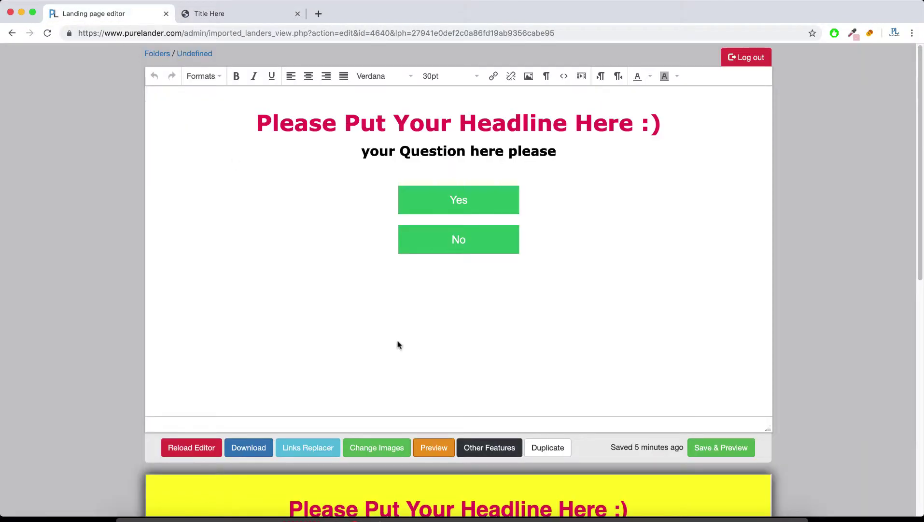
click(490, 448)
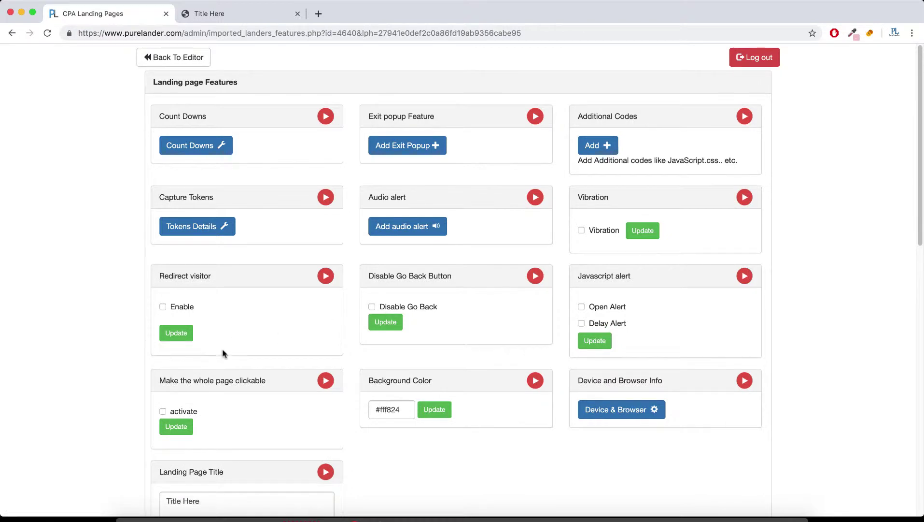
drag(197, 382, 243, 381)
scroll(241, 382, down, 1)
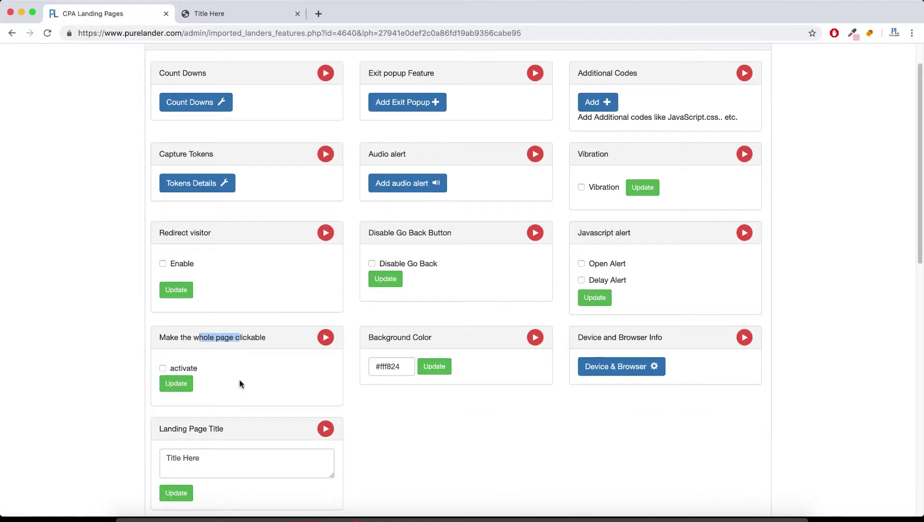
click(162, 368)
click(206, 384)
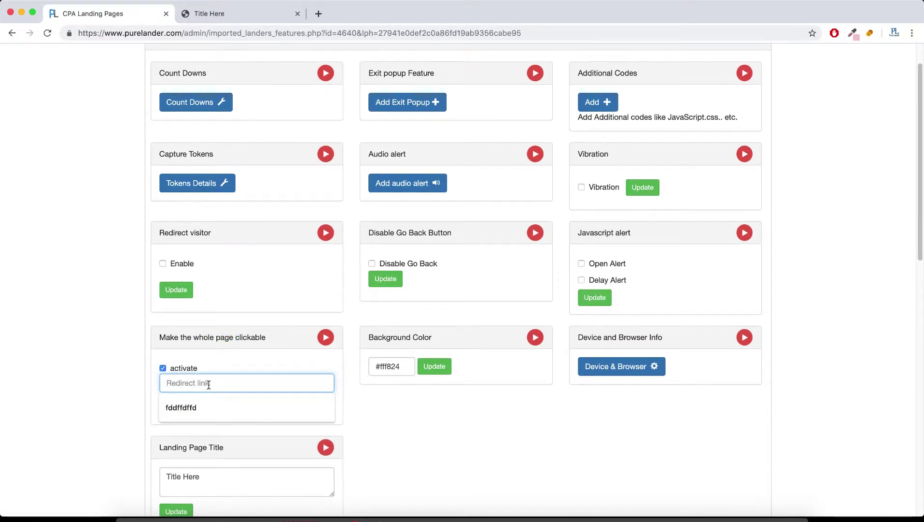
text(http://purelander.com)
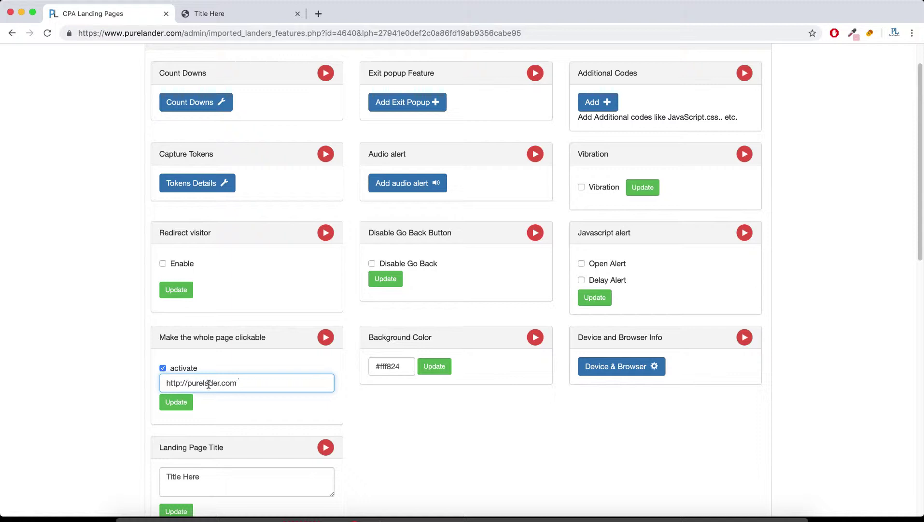
text(n)
click(176, 403)
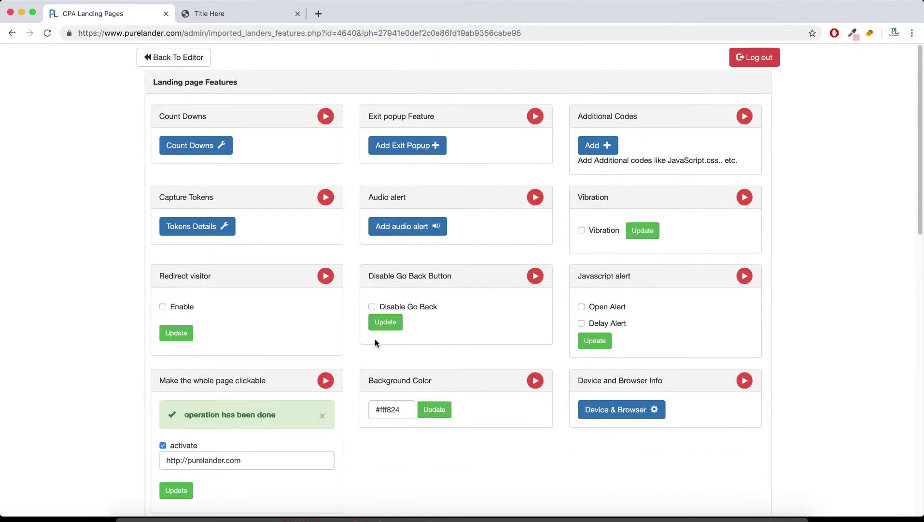
Step: Reload the yellow landing page preview and confirm a click redirects to purelander.com
click(217, 17)
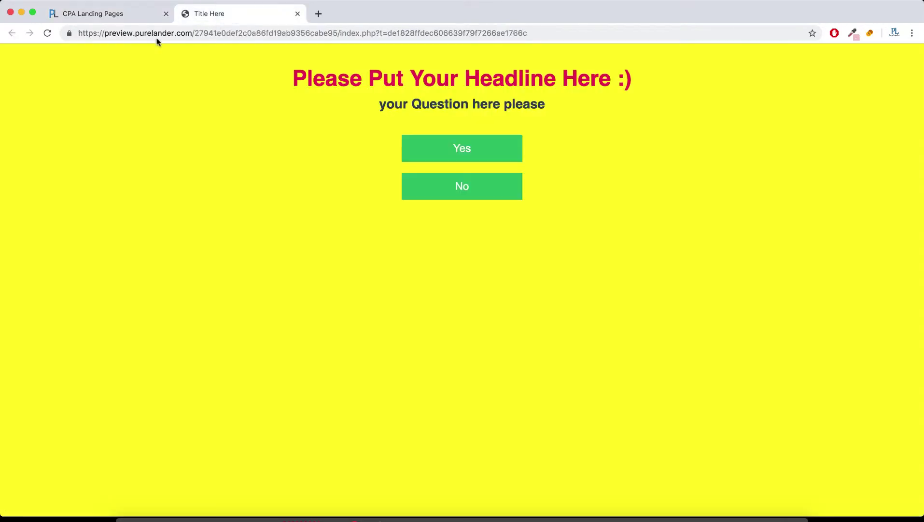
click(49, 33)
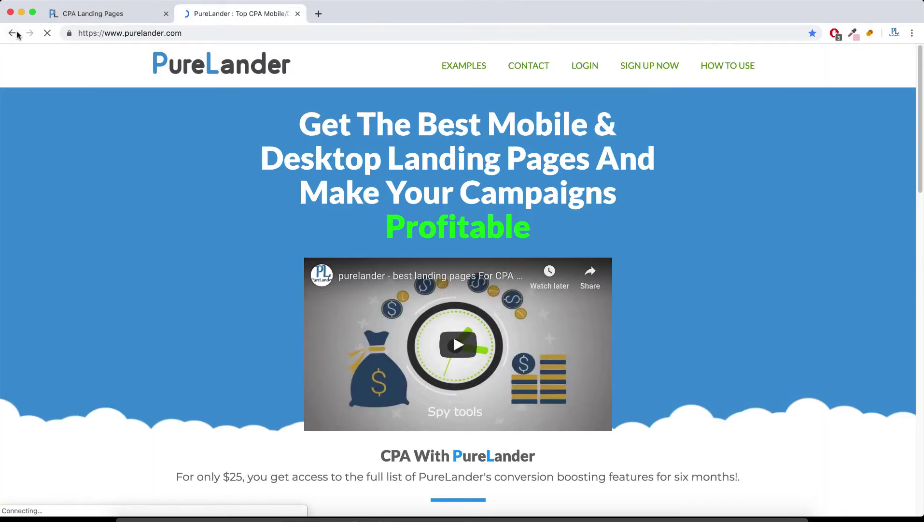
click(11, 32)
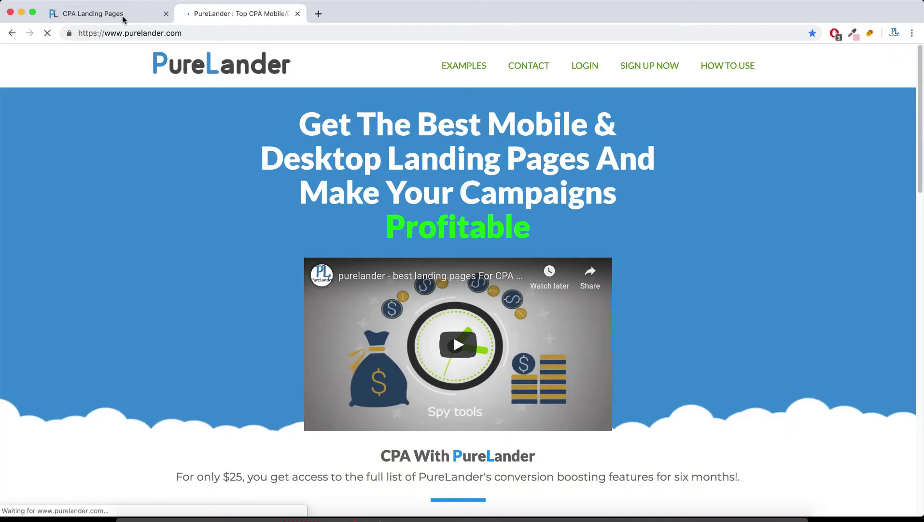
Step: Close the purelander.com homepage tab and open a new preview from the admin page
key(ctrl+w)
drag(226, 380, 187, 380)
scroll(437, 287, down, 1)
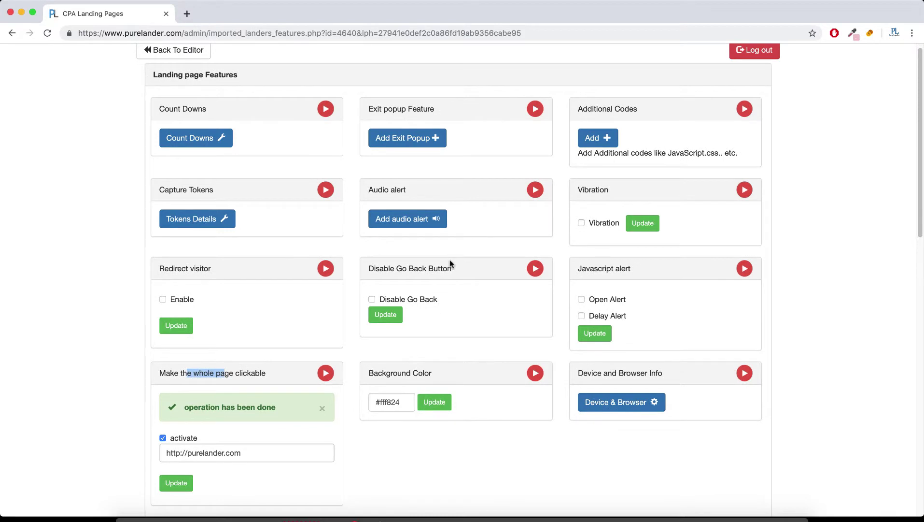
scroll(458, 258, down, 5)
click(698, 333)
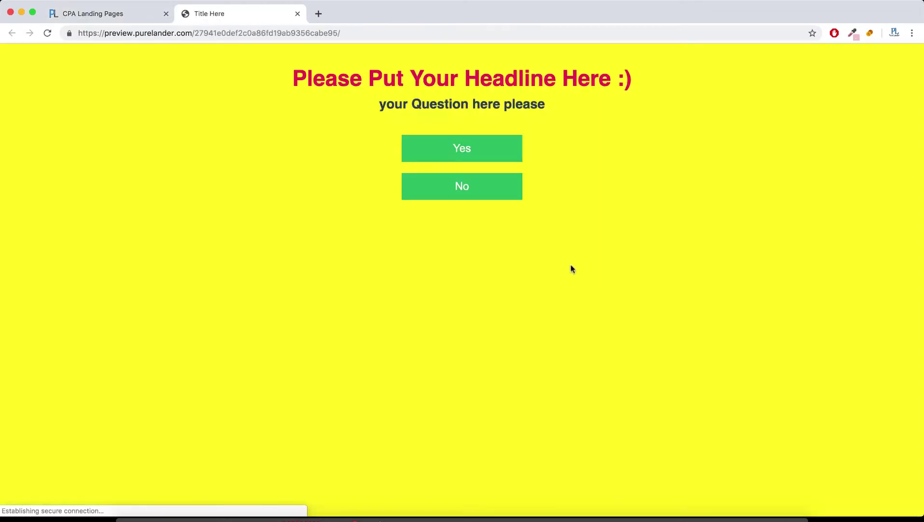